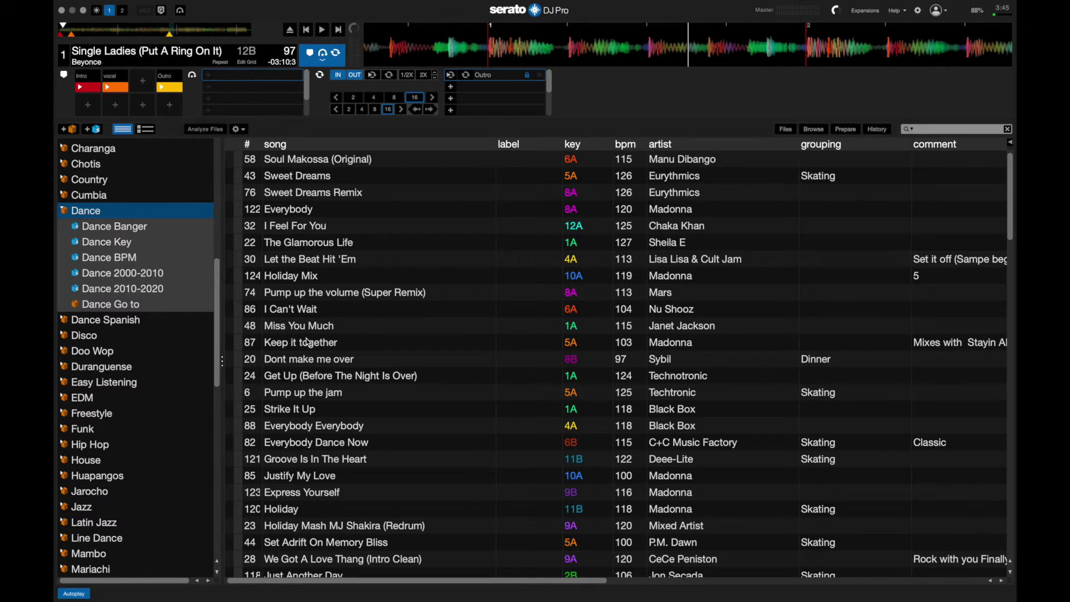
{"action": "scroll", "coordinate": [307, 342], "scroll_direction": "right", "scroll_amount": 3}
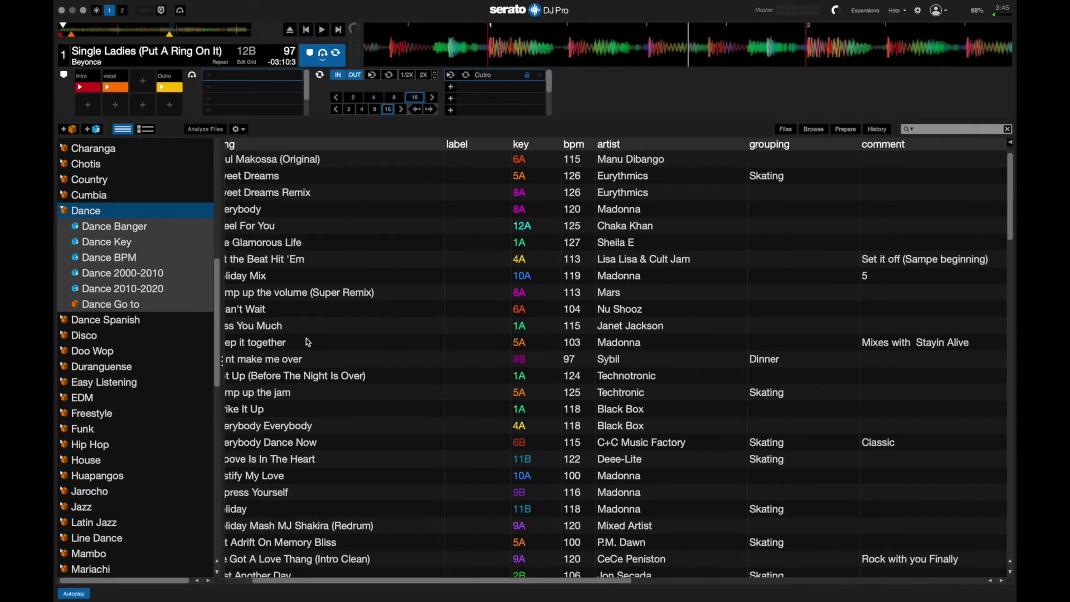
{"action": "scroll", "coordinate": [306, 340], "scroll_direction": "right", "scroll_amount": 20}
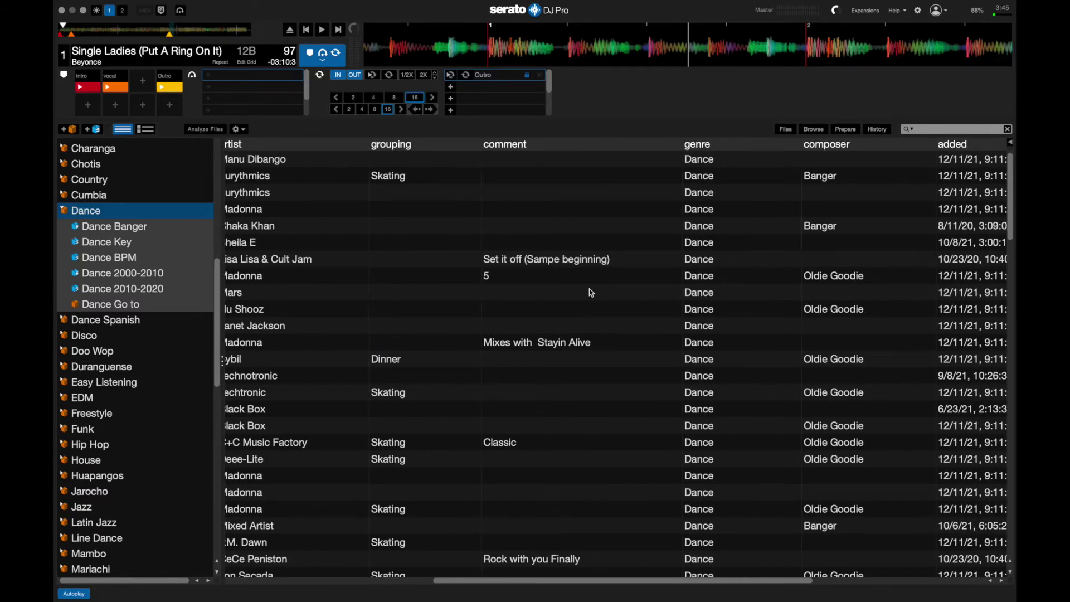
{"action": "scroll", "coordinate": [591, 292], "scroll_direction": "right", "scroll_amount": 19}
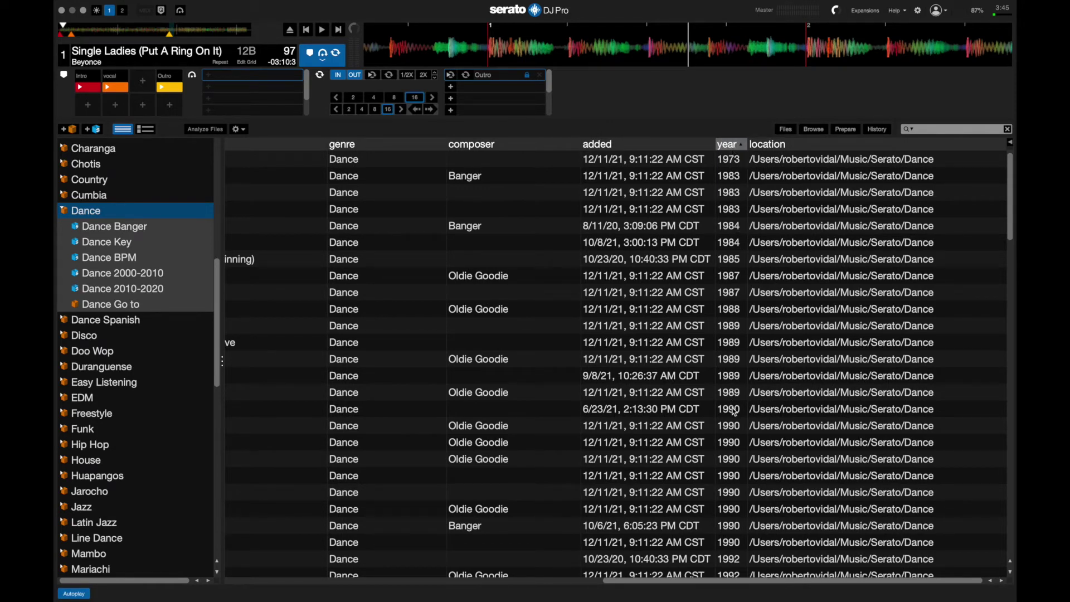
{"action": "scroll", "coordinate": [734, 411], "scroll_direction": "left", "scroll_amount": 20}
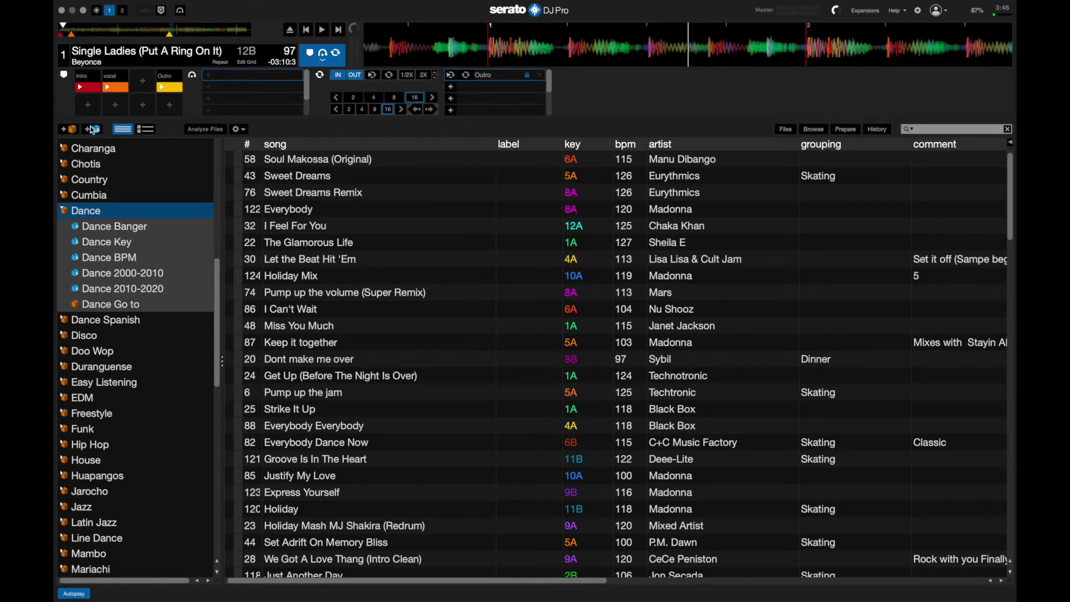
Step: Create a new smart crate whose first rule is set to 'genre is', with no value yet
{"action": "left_click", "coordinate": [95, 131]}
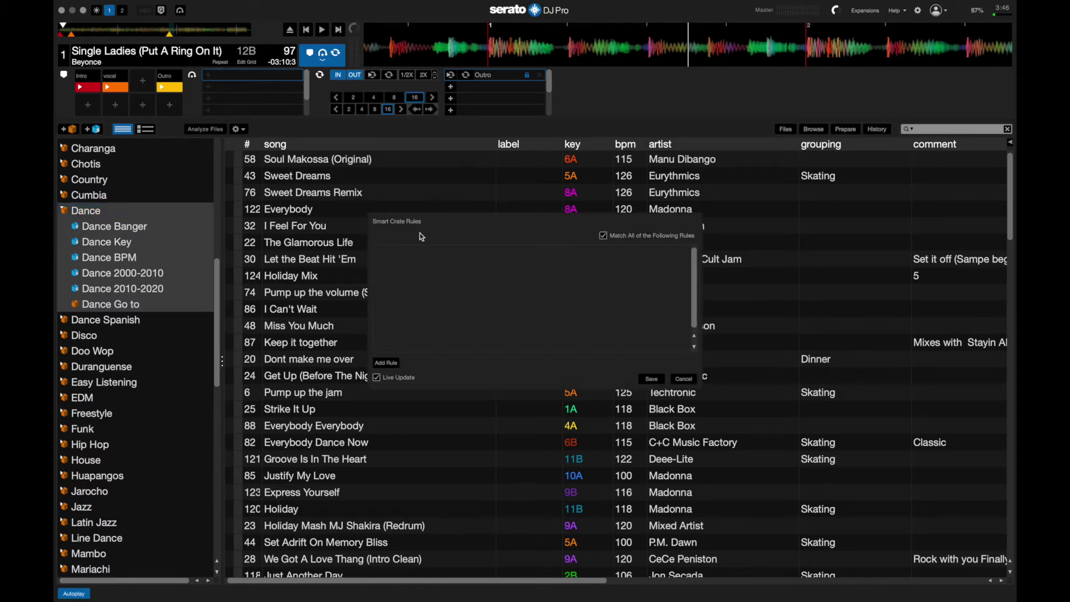
{"action": "left_click", "coordinate": [387, 363]}
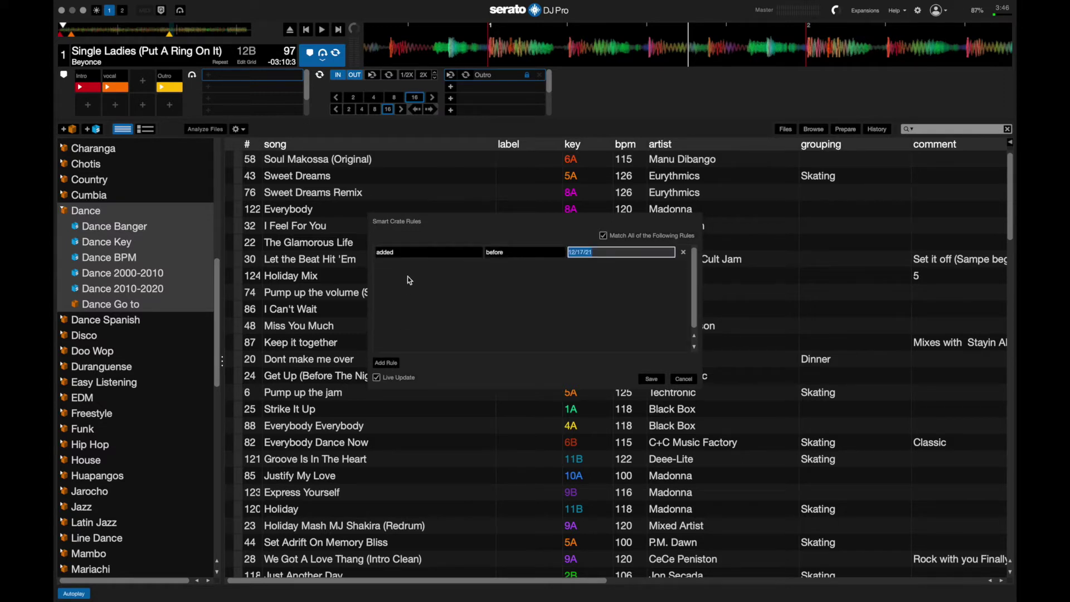
{"action": "left_click", "coordinate": [399, 258]}
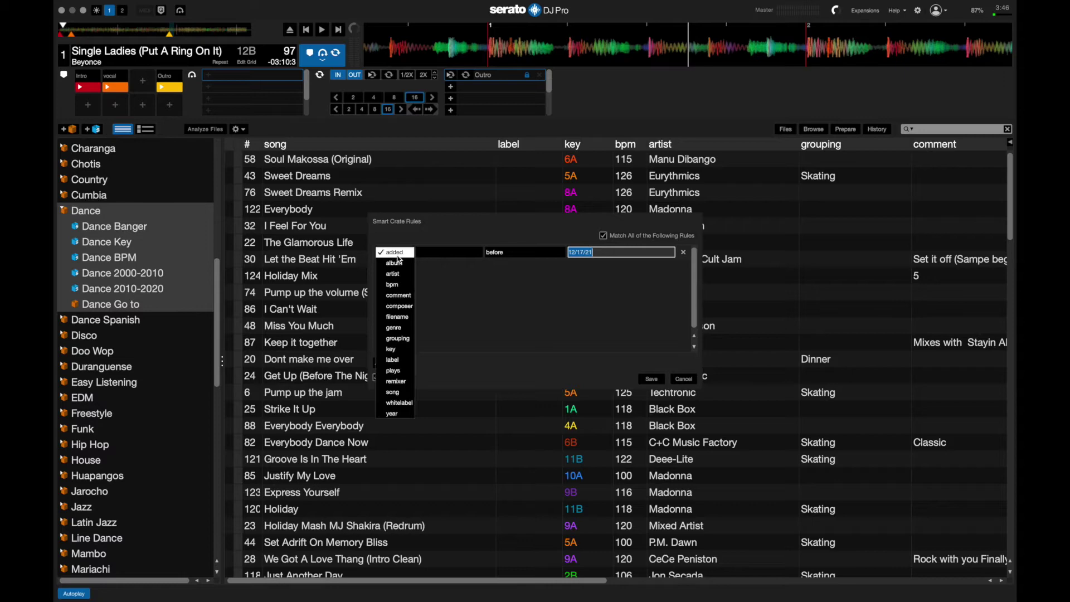
{"action": "left_click", "coordinate": [397, 329]}
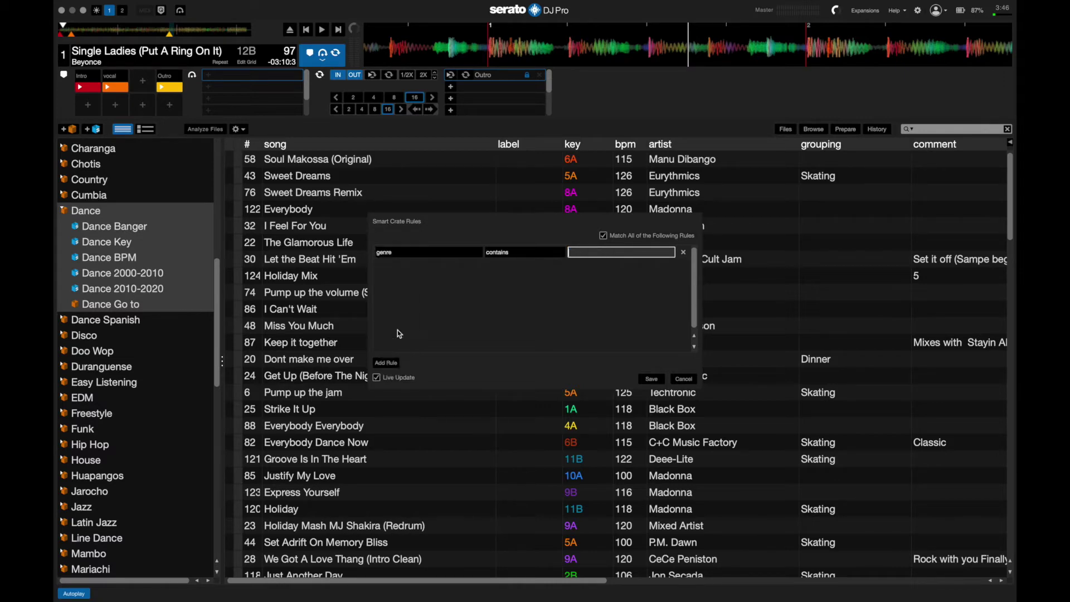
{"action": "left_click", "coordinate": [507, 256]}
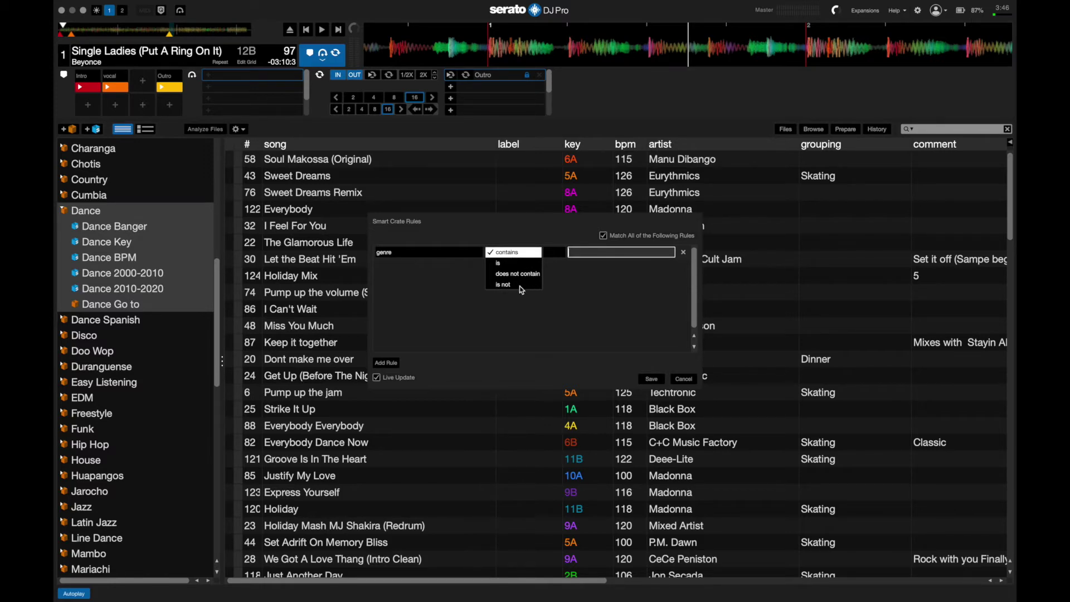
{"action": "left_click", "coordinate": [524, 258]}
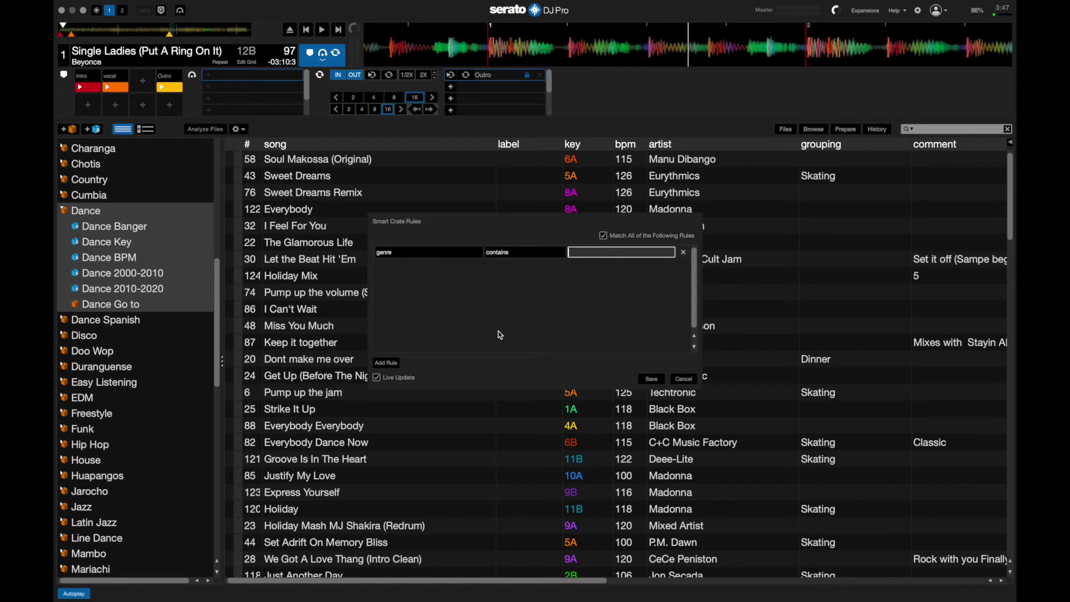
{"action": "left_click", "coordinate": [504, 255]}
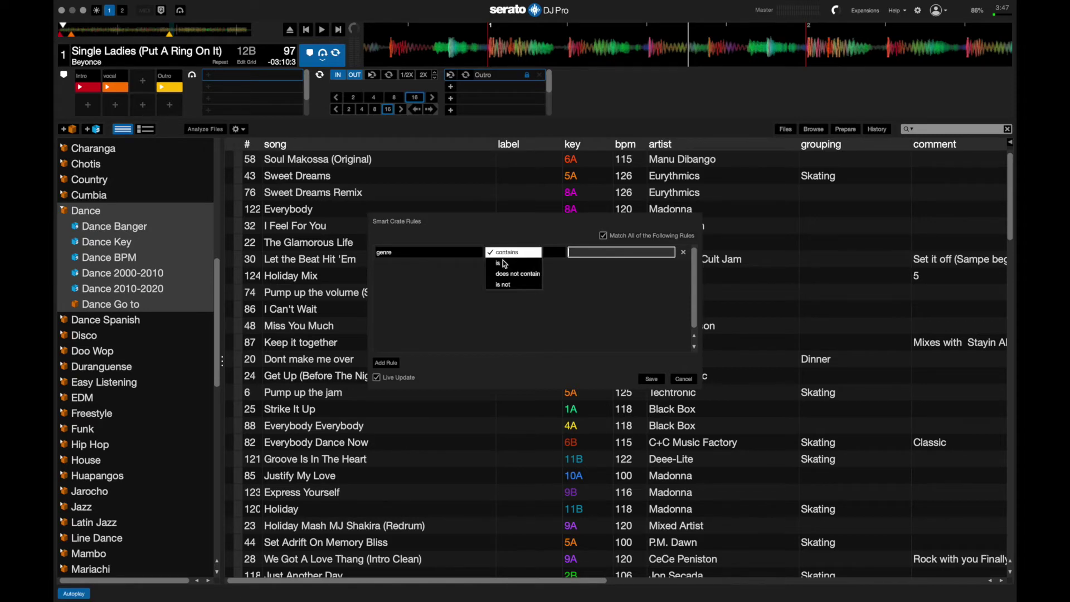
{"action": "left_click", "coordinate": [503, 265]}
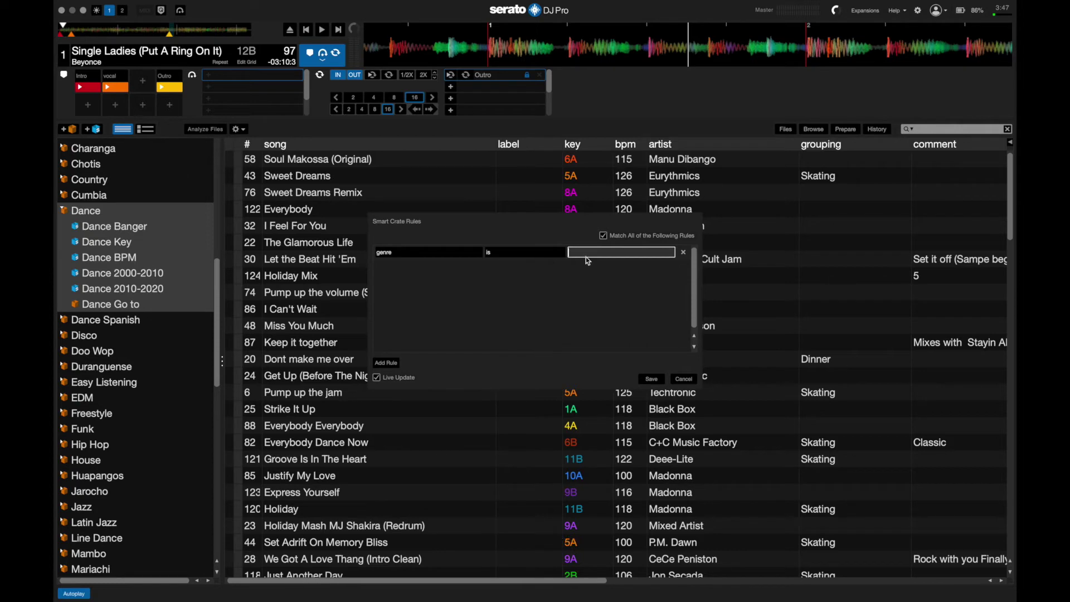
Step: Enter Dance as the genre value and add a second rule for year after 1989
{"action": "type", "text": "Dance"}
{"action": "left_click", "coordinate": [383, 364]}
{"action": "left_click", "coordinate": [397, 268]}
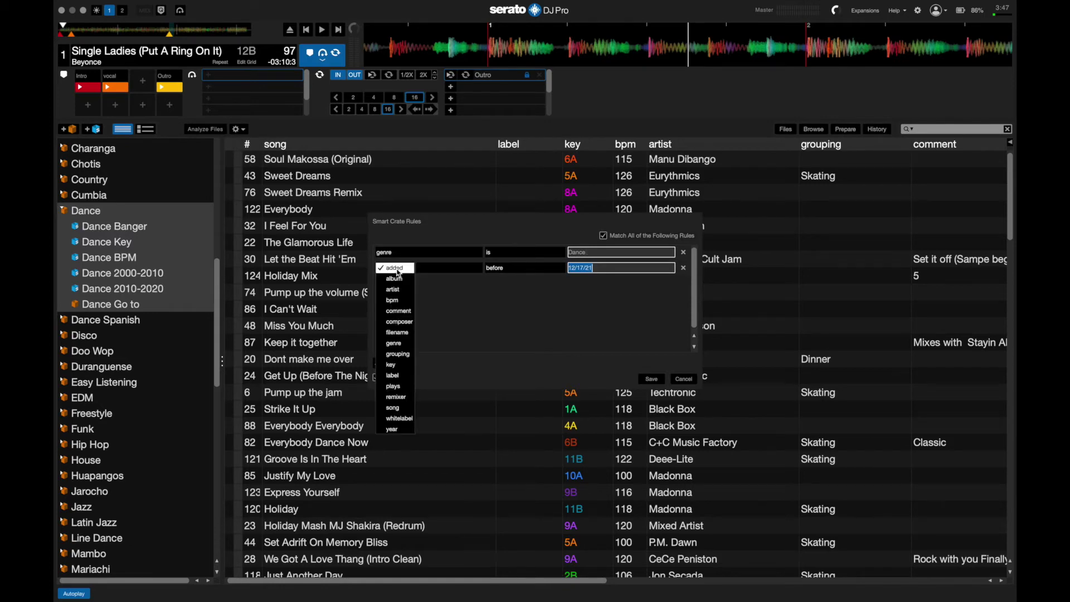
{"action": "left_click", "coordinate": [393, 430]}
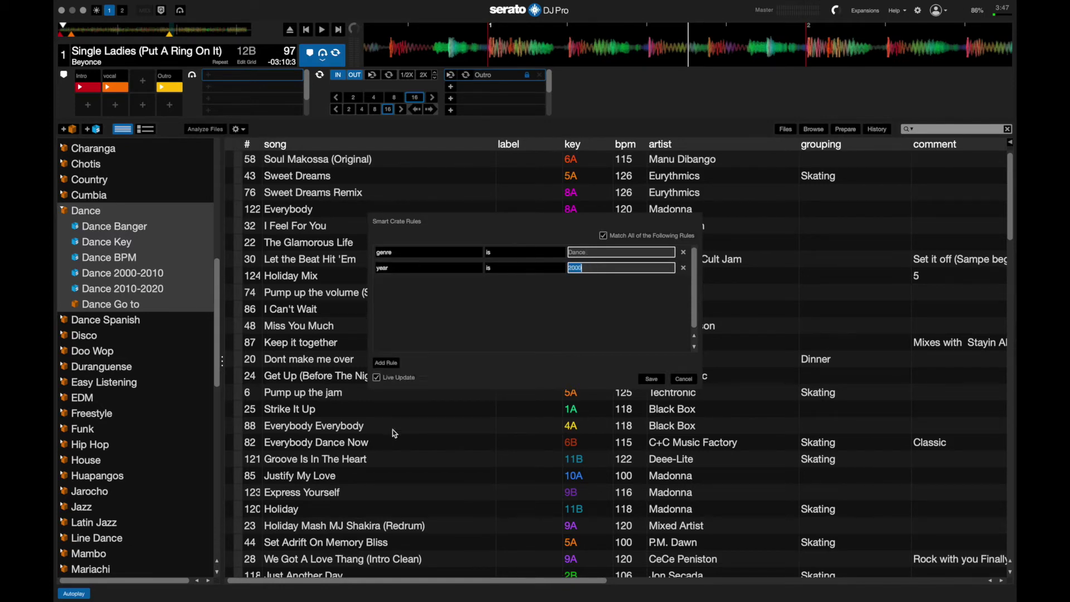
{"action": "left_click", "coordinate": [499, 272]}
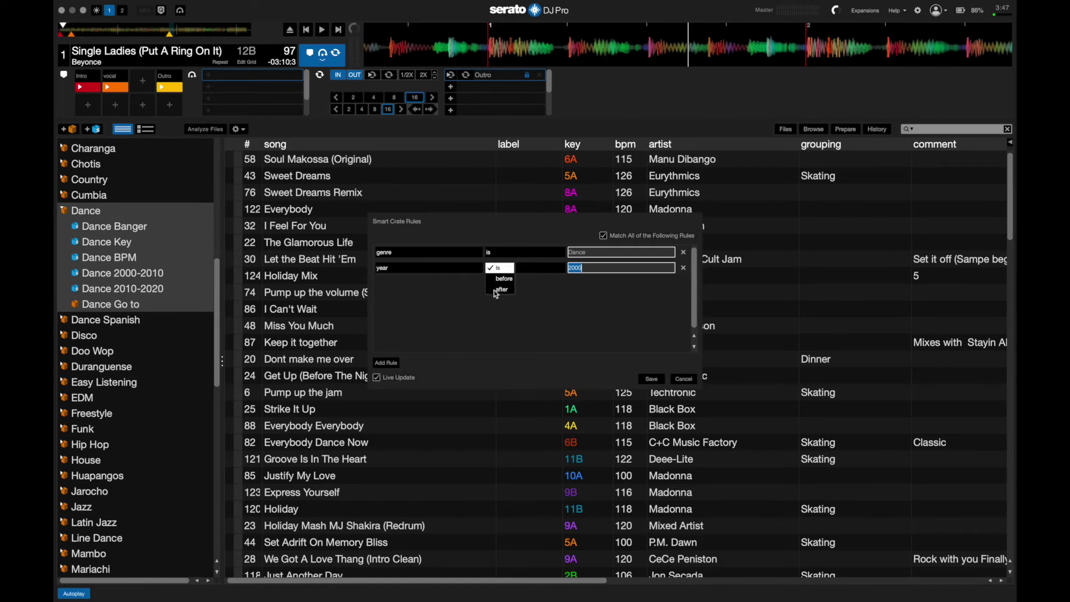
{"action": "key", "text": "BackSpace"}
{"action": "type", "text": "198"}
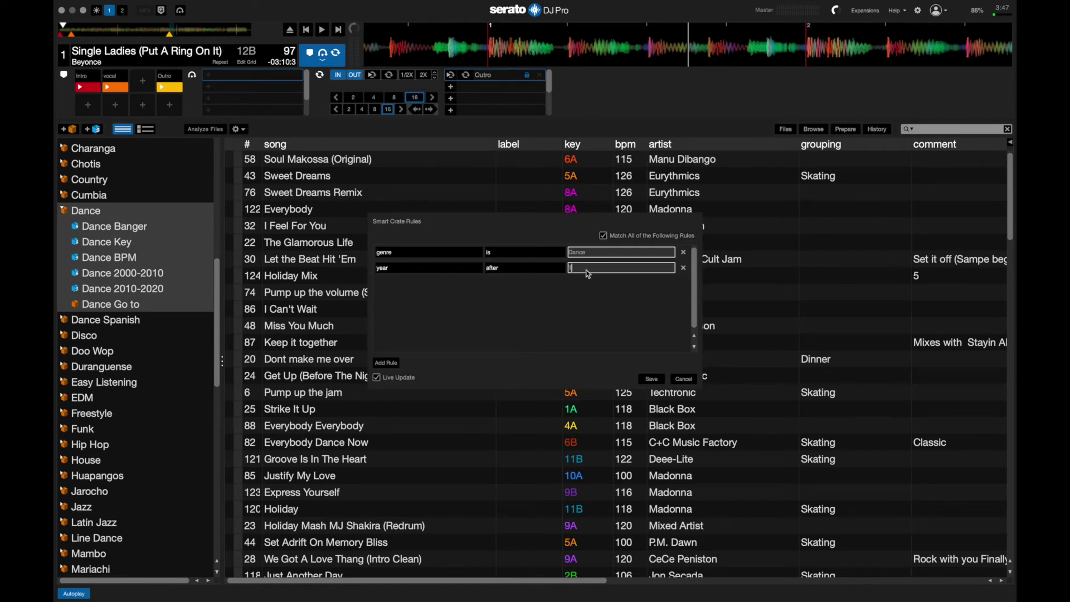
{"action": "type", "text": "9"}
Step: Add a third rule requiring the year to be before 2000
{"action": "left_click", "coordinate": [386, 363]}
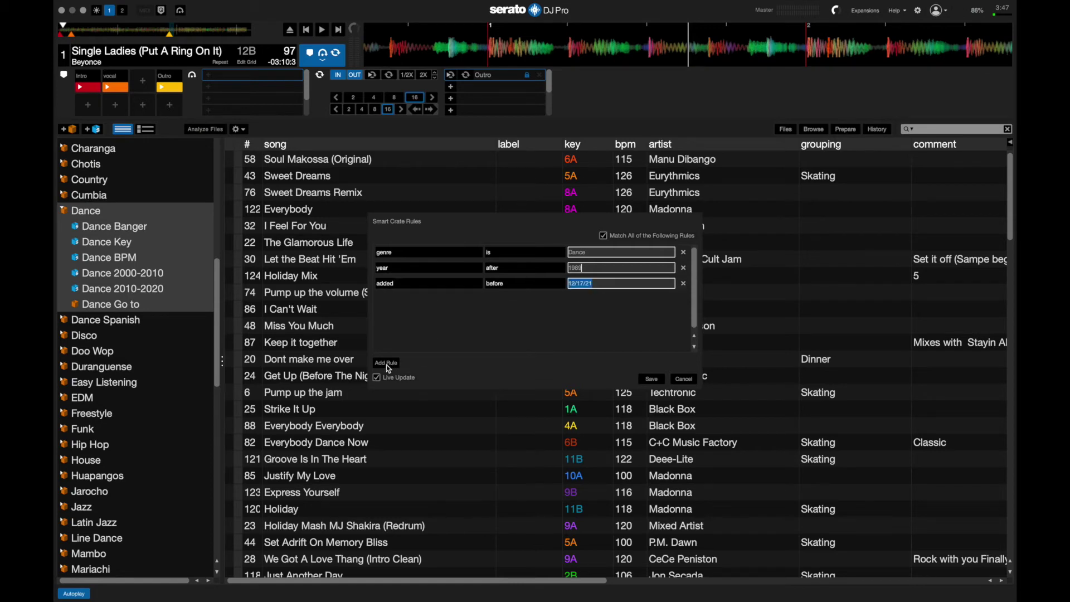
{"action": "left_click", "coordinate": [389, 286]}
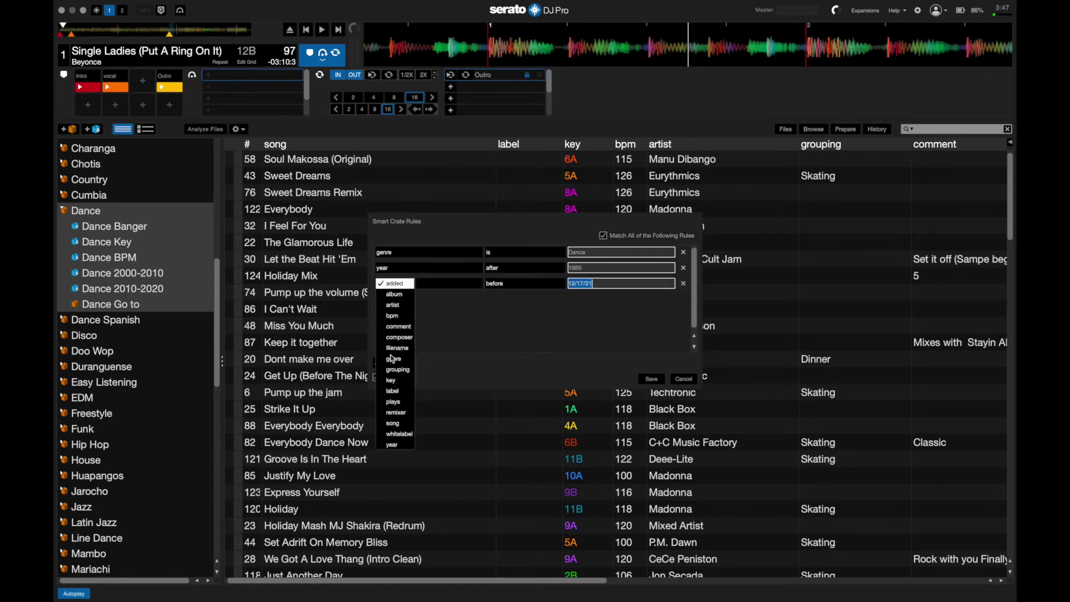
{"action": "left_click", "coordinate": [393, 445]}
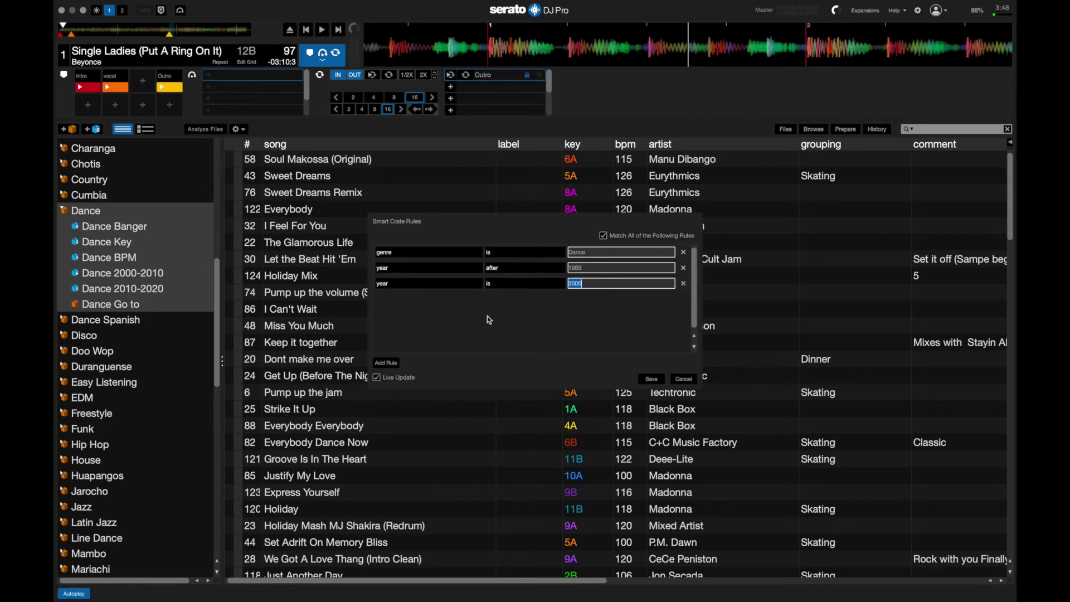
{"action": "left_click", "coordinate": [503, 287]}
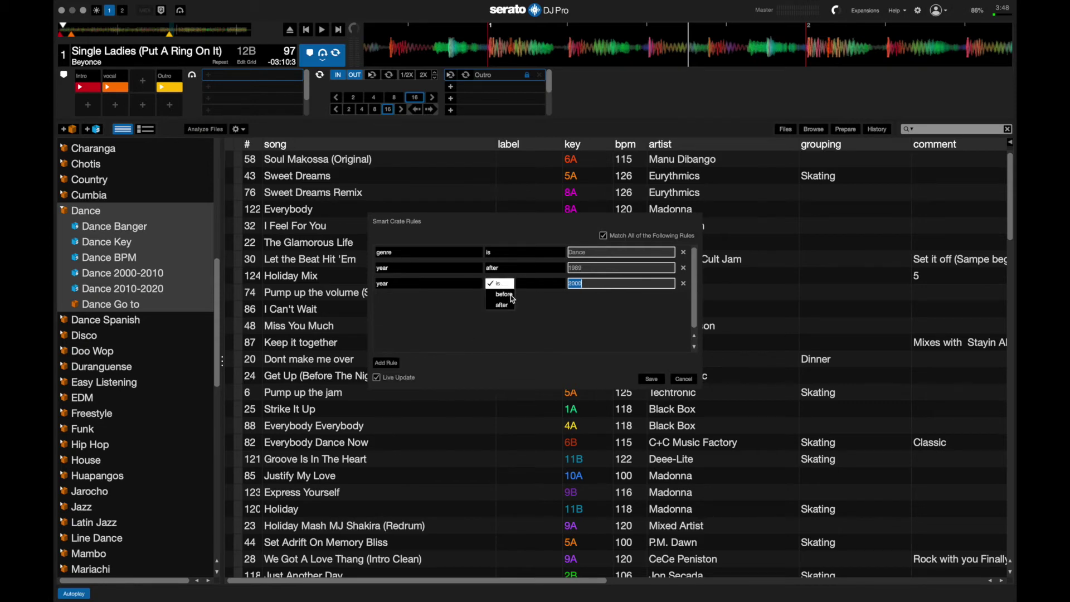
{"action": "left_click", "coordinate": [509, 299]}
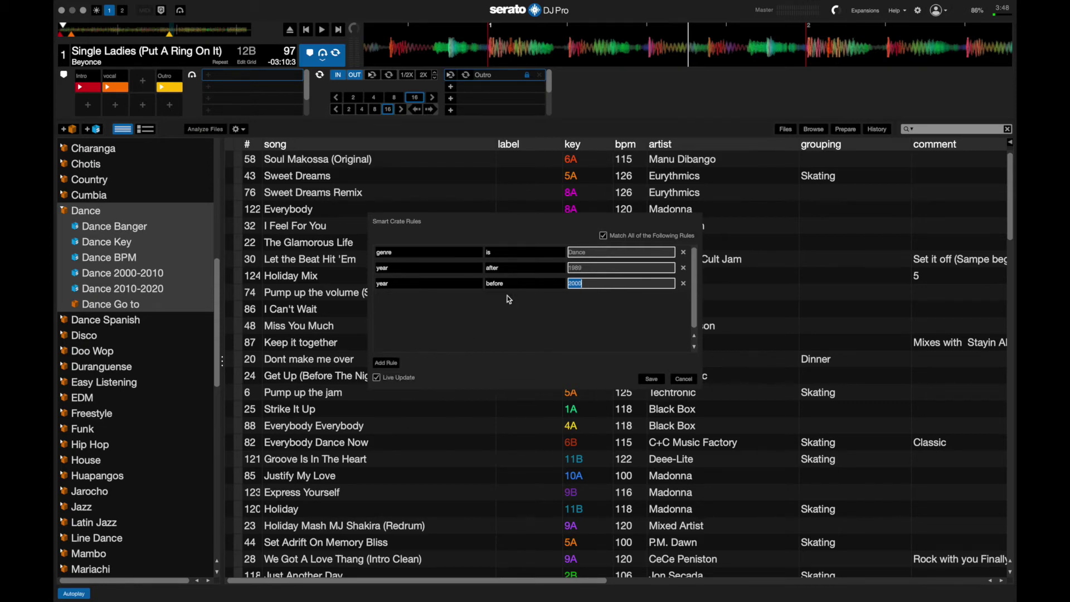
{"action": "left_click", "coordinate": [598, 288]}
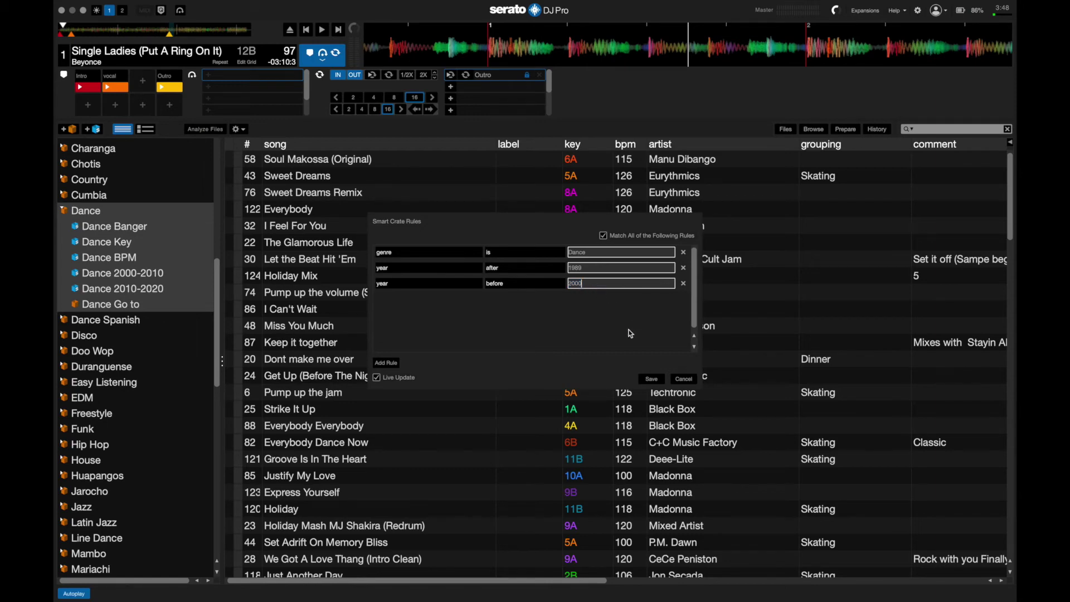
Step: Save crate 1, nest it under the Dance crate, and sort its tracks by year
{"action": "left_click", "coordinate": [652, 379]}
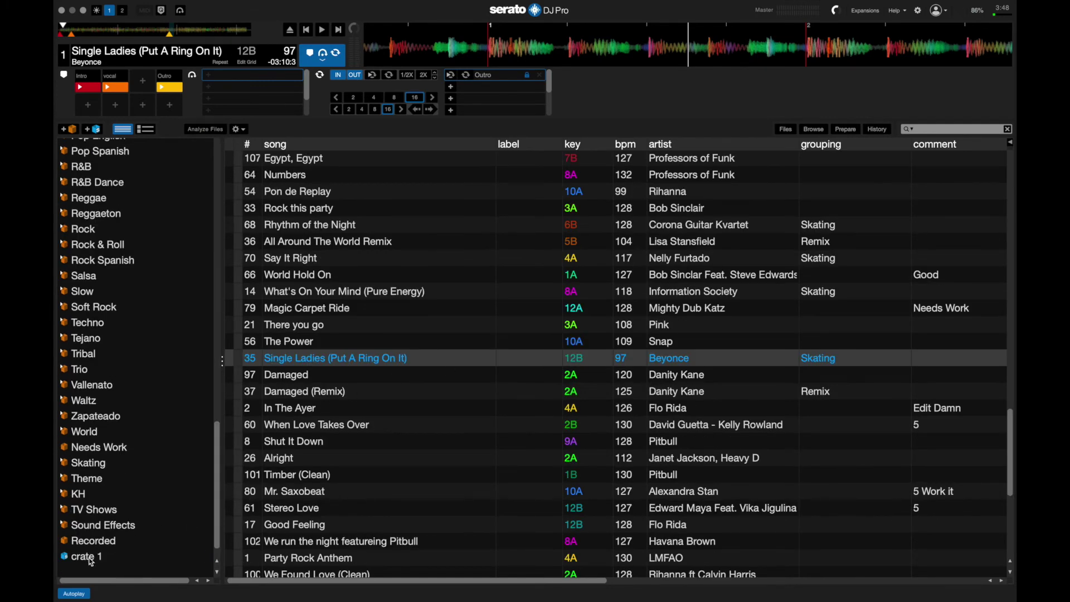
{"action": "left_click_drag", "start_coordinate": [91, 560], "coordinate": [75, 259]}
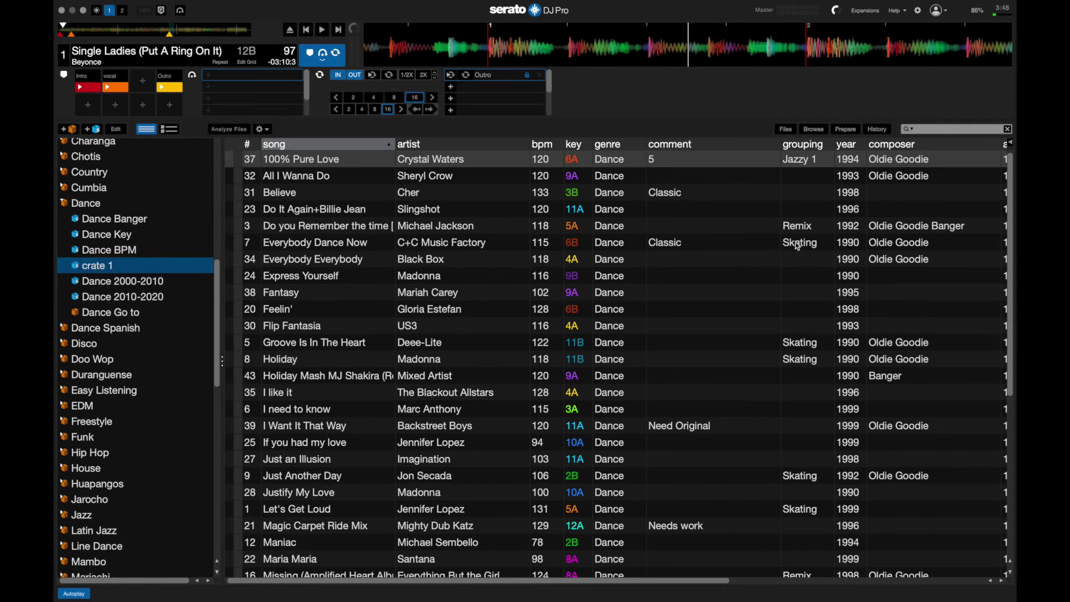
{"action": "left_click", "coordinate": [848, 147]}
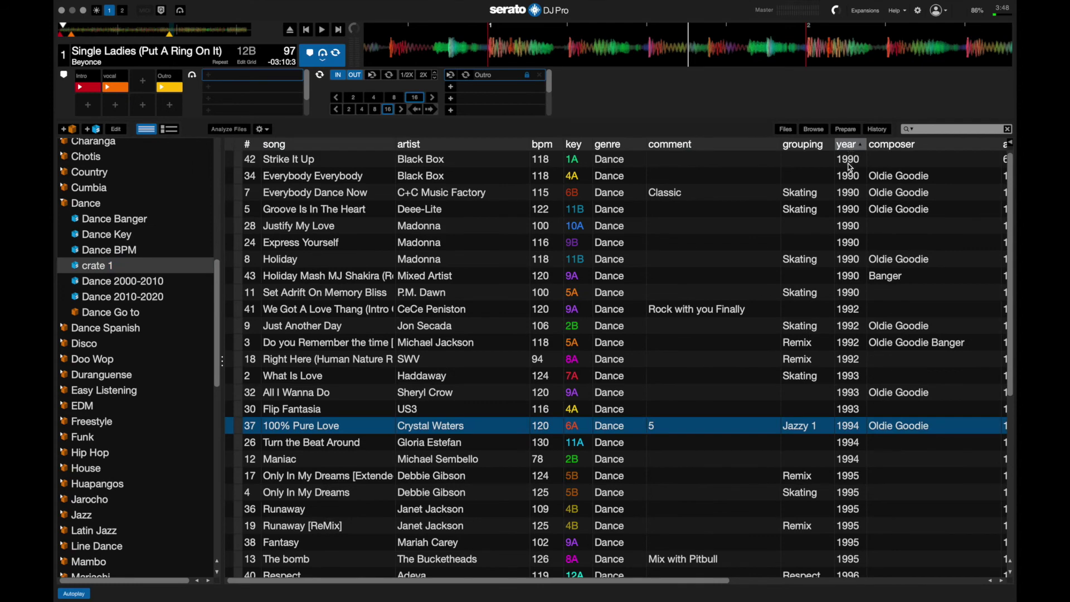
{"action": "scroll", "coordinate": [850, 198], "scroll_direction": "down", "scroll_amount": 8}
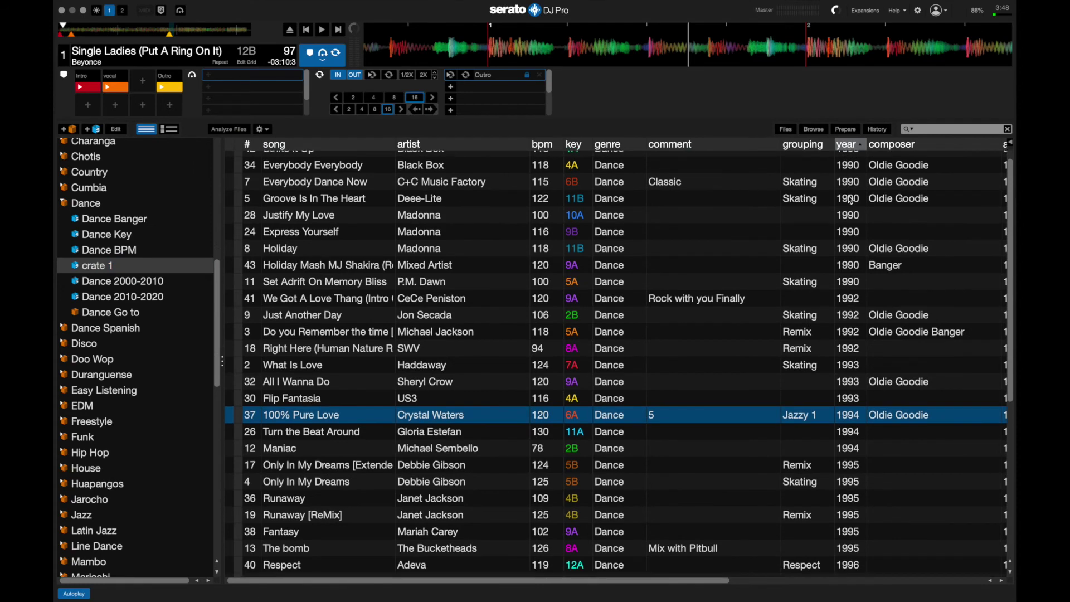
{"action": "scroll", "coordinate": [850, 199], "scroll_direction": "down", "scroll_amount": 1}
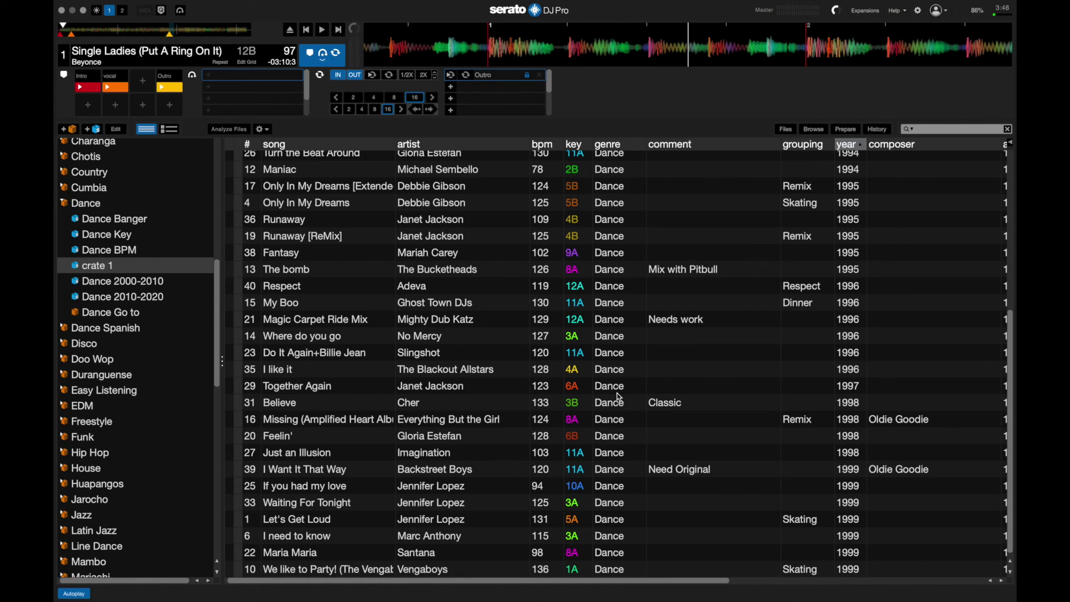
Step: Rename crate 1 to 'Dance 1990-1999', fixing the mistyped end year
{"action": "double_click", "coordinate": [107, 269]}
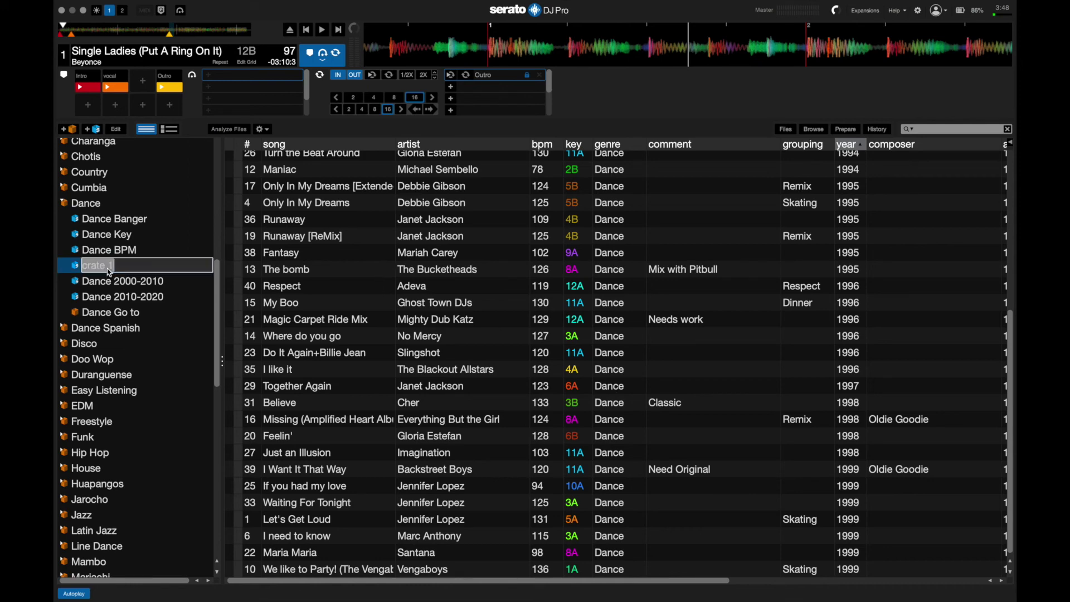
{"action": "type", "text": "D"}
{"action": "type", "text": "ance 1990-"}
{"action": "type", "text": "2000"}
{"action": "key", "text": "BackSpace"}
{"action": "key", "text": "BackSpace"}
{"action": "key", "text": "BackSpace"}
{"action": "key", "text": "BackSpace"}
{"action": "type", "text": "1999"}
{"action": "key", "text": "Return"}
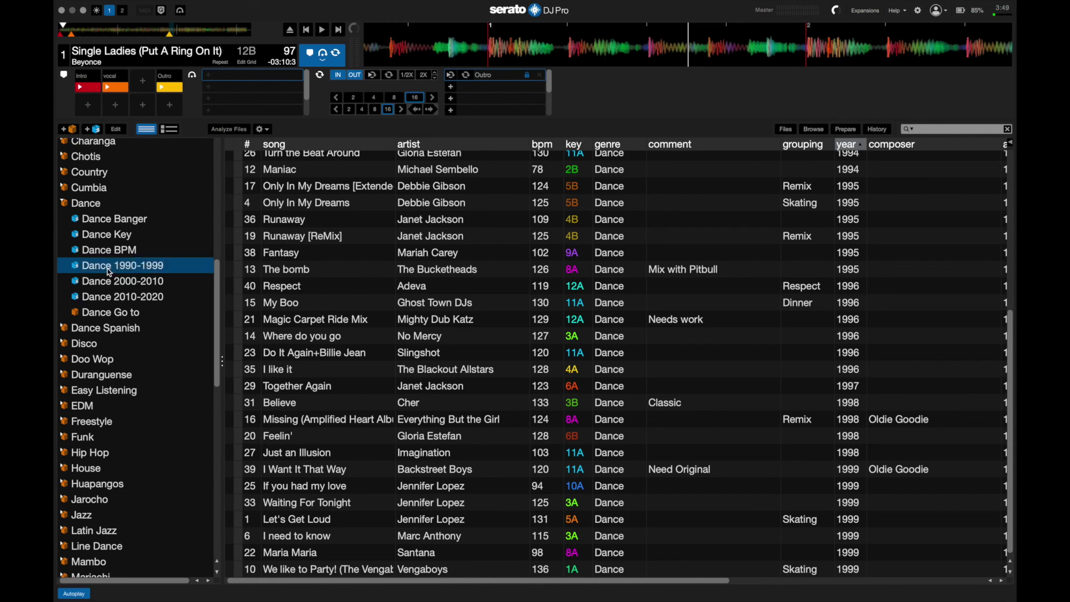